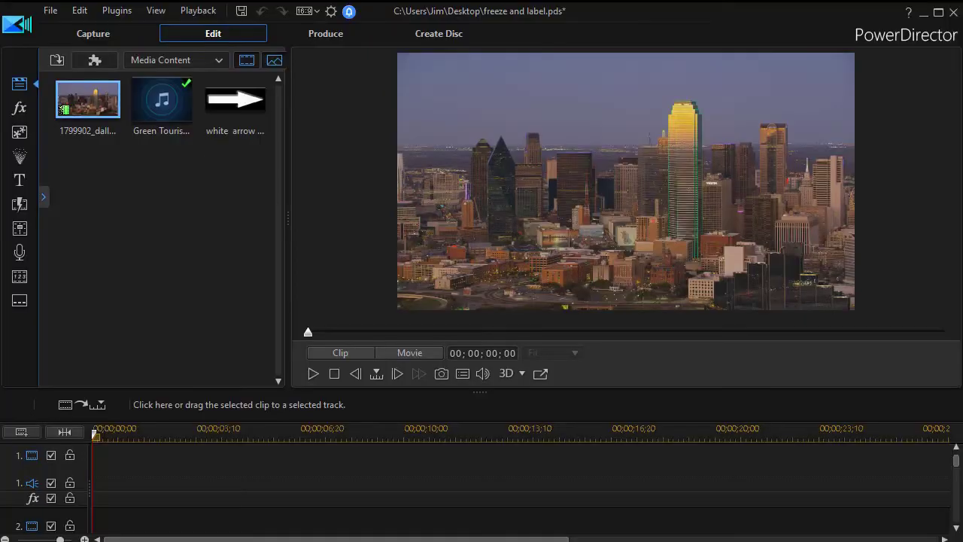
# Place the Dallas aerial clip on video track 1 and preview its playback.
pyautogui.moveTo(82, 100); pyautogui.dragTo(81, 467)
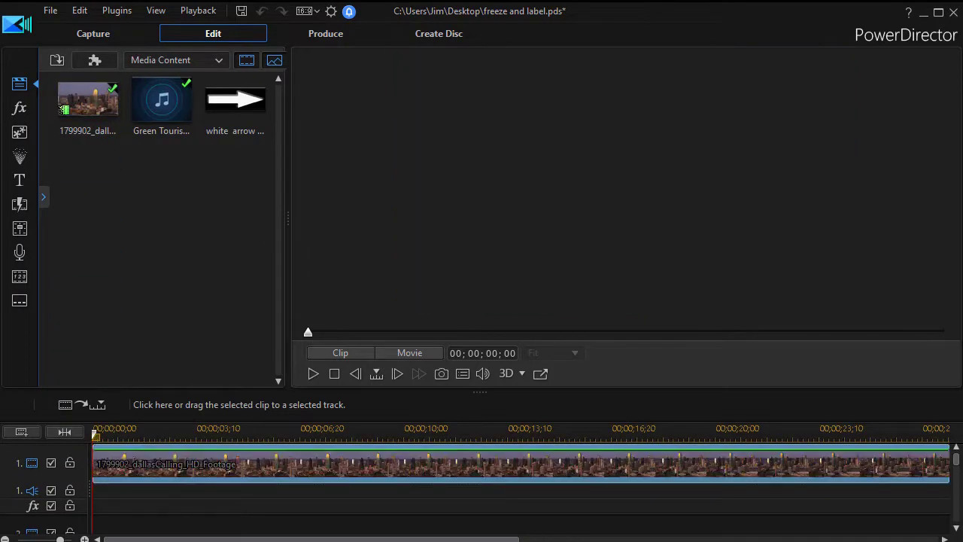
pyautogui.click(313, 374)
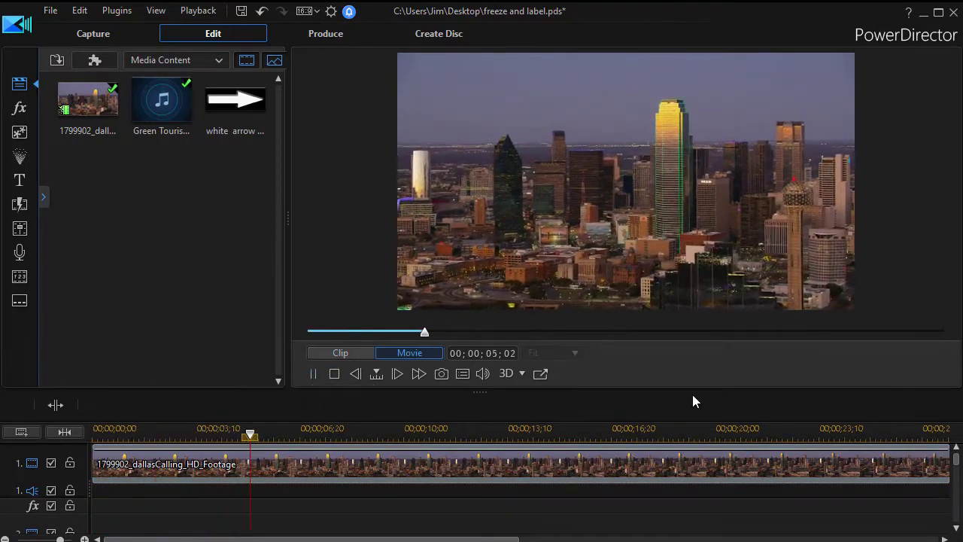
pyautogui.click(334, 374)
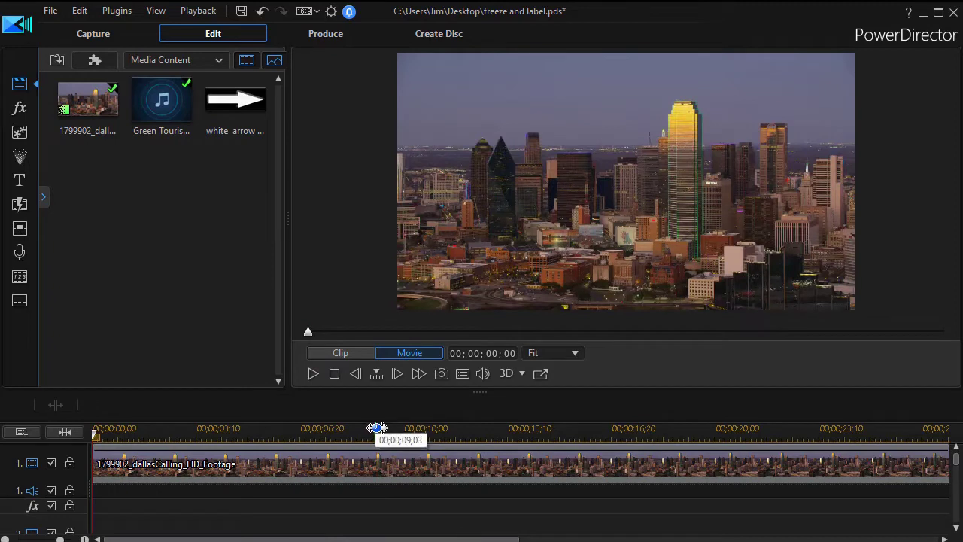
# Park the playhead at 00;00;08;15 within the Dallas clip.
pyautogui.scroll(1, 354, 431)
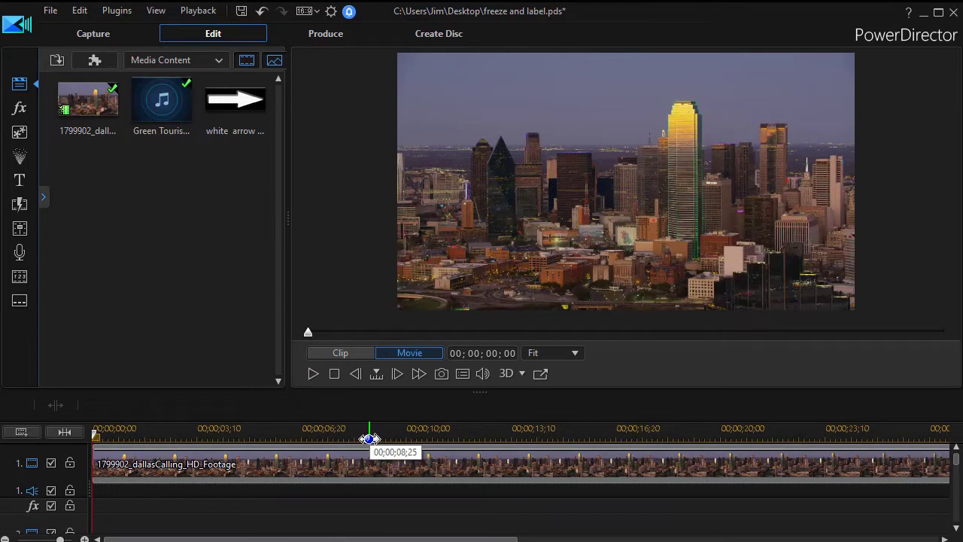
pyautogui.click(361, 435)
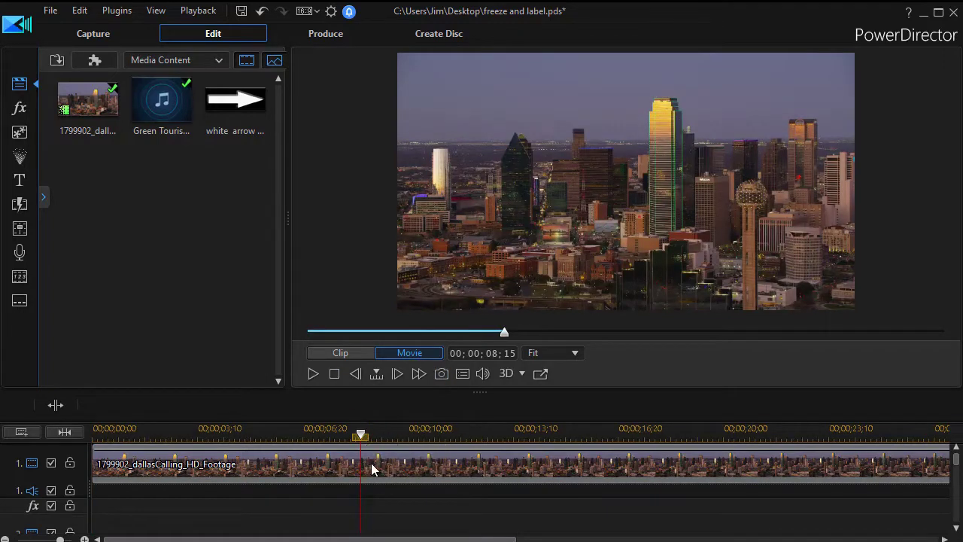
pyautogui.moveTo(373, 464)
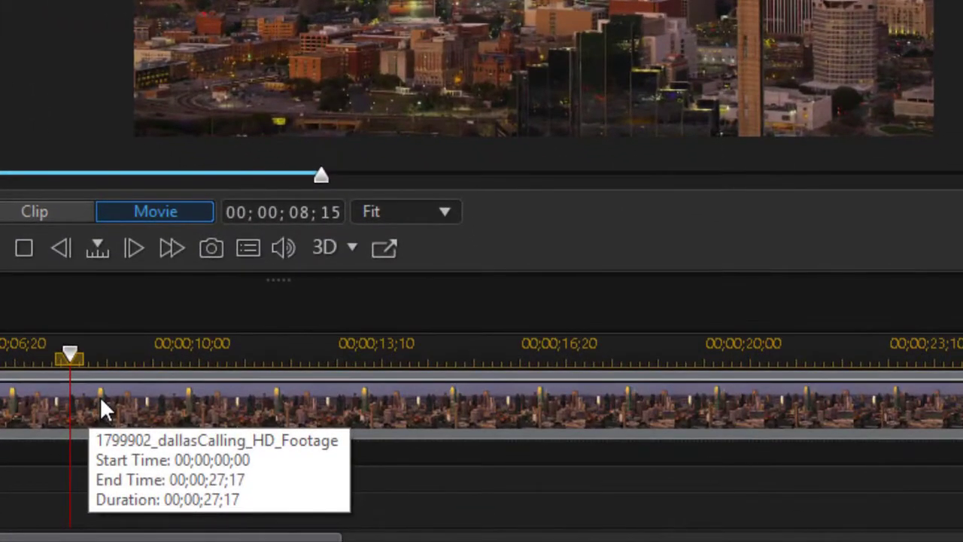
pyautogui.rightClick(100, 397)
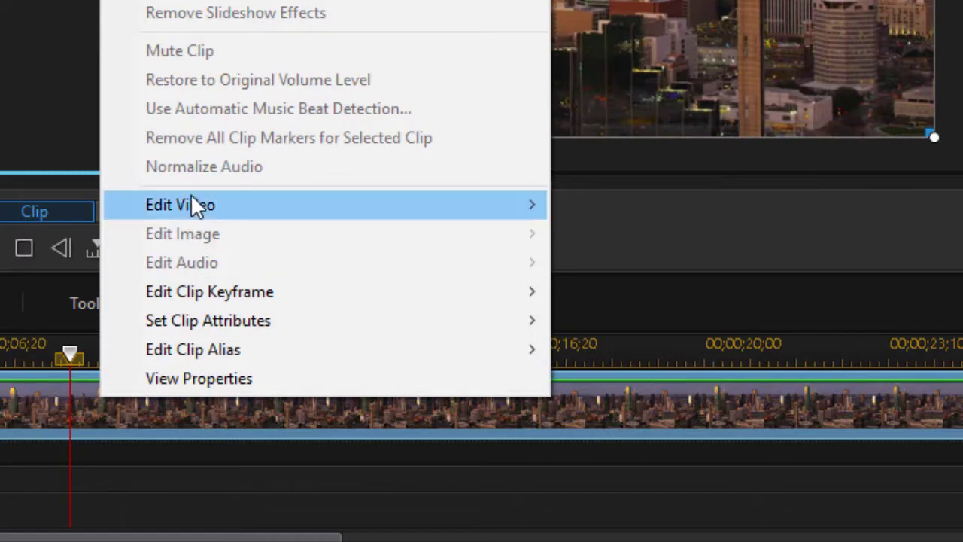
# Insert a 10-second SnapShot(0).jpg freeze frame at 00;00;08;15, splitting the Dallas clip.
pyautogui.moveTo(205, 211)
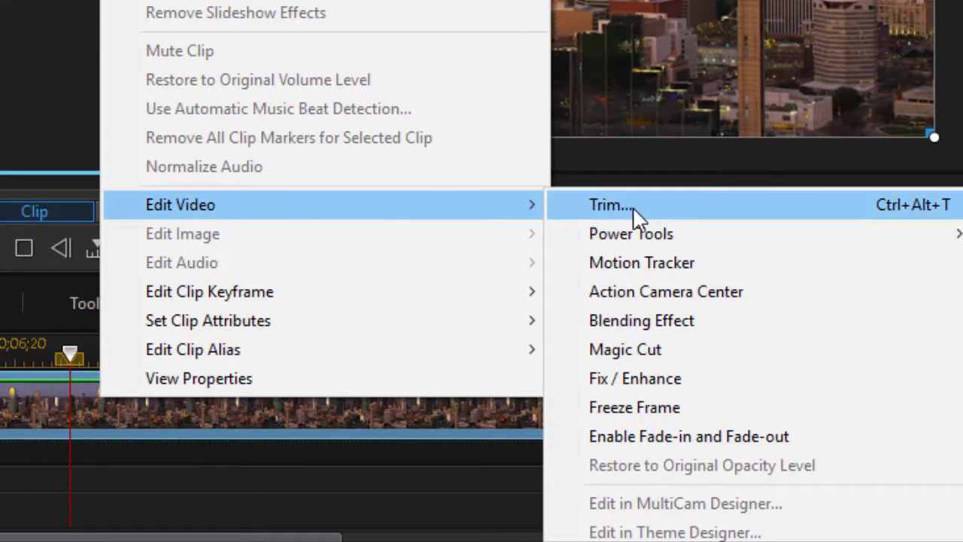
pyautogui.click(666, 405)
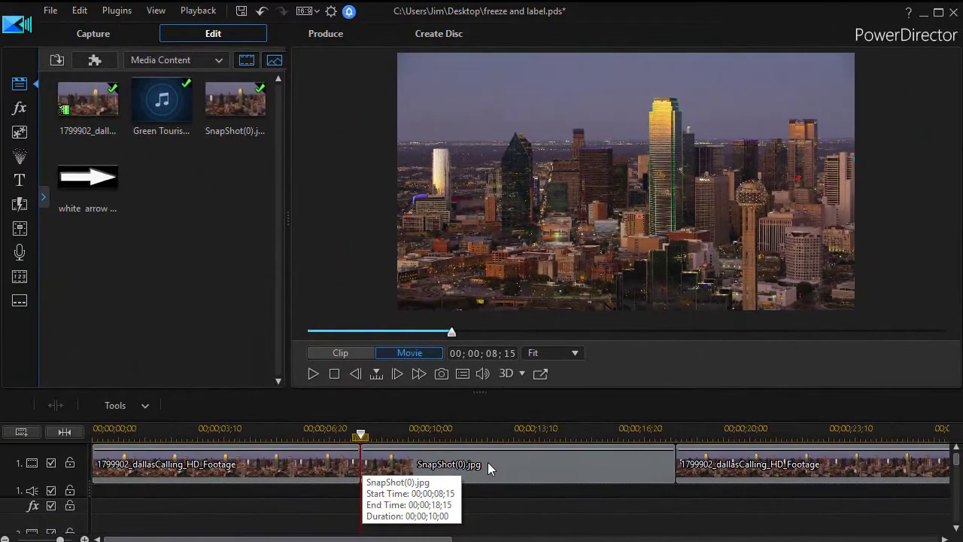
# Set the SnapShot(0).jpg freeze frame's duration to 4 seconds, ending at 00;00;12;15.
pyautogui.click(488, 463)
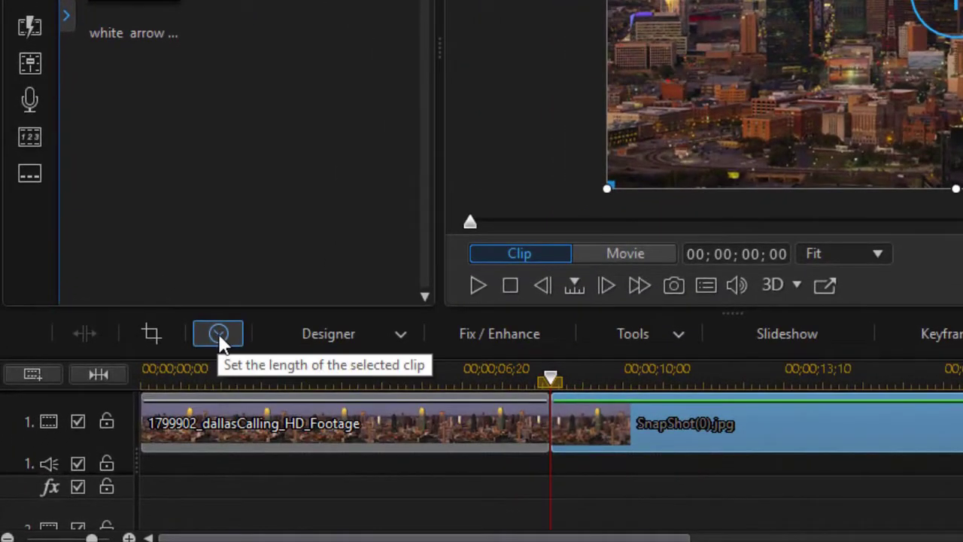
pyautogui.click(218, 337)
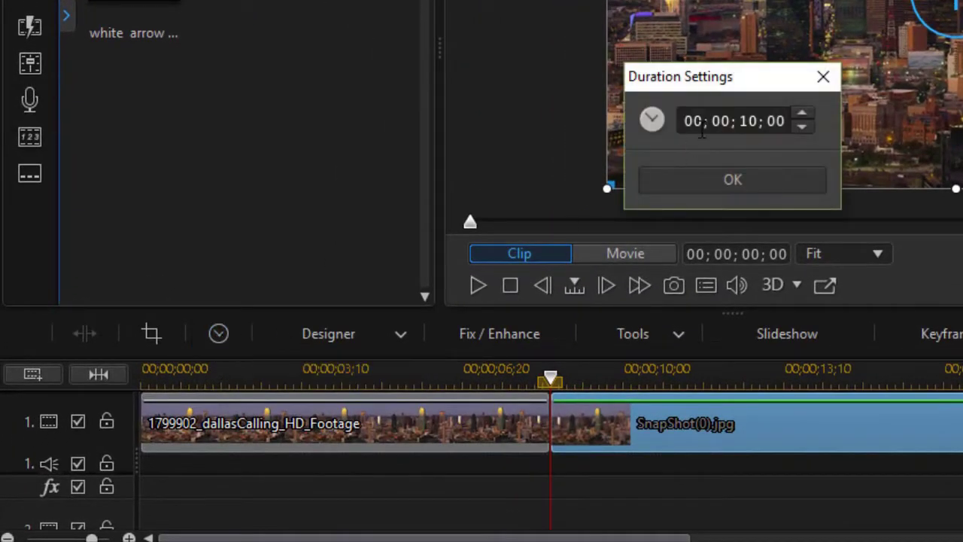
pyautogui.click(750, 121)
pyautogui.write('04')
pyautogui.click(750, 179)
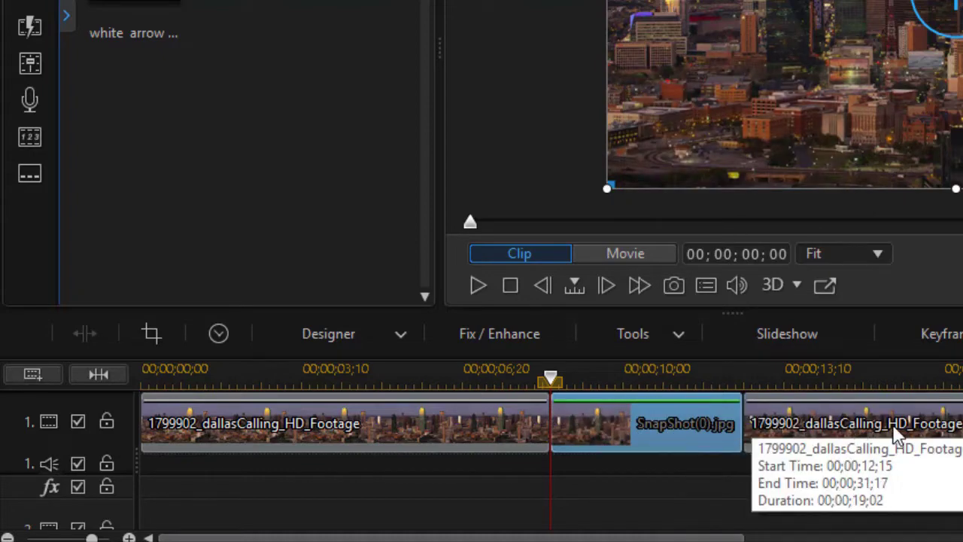
pyautogui.moveTo(553, 382); pyautogui.dragTo(422, 380)
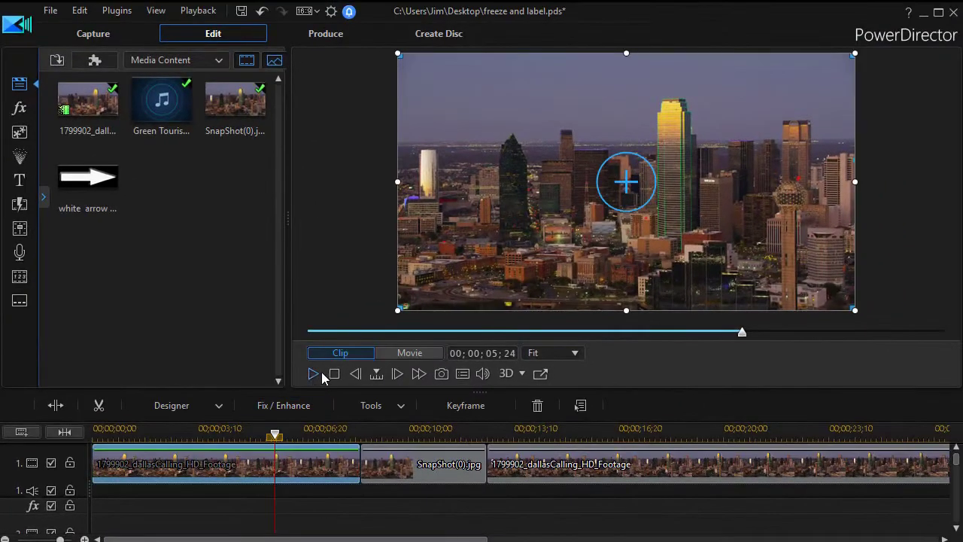
pyautogui.click(312, 375)
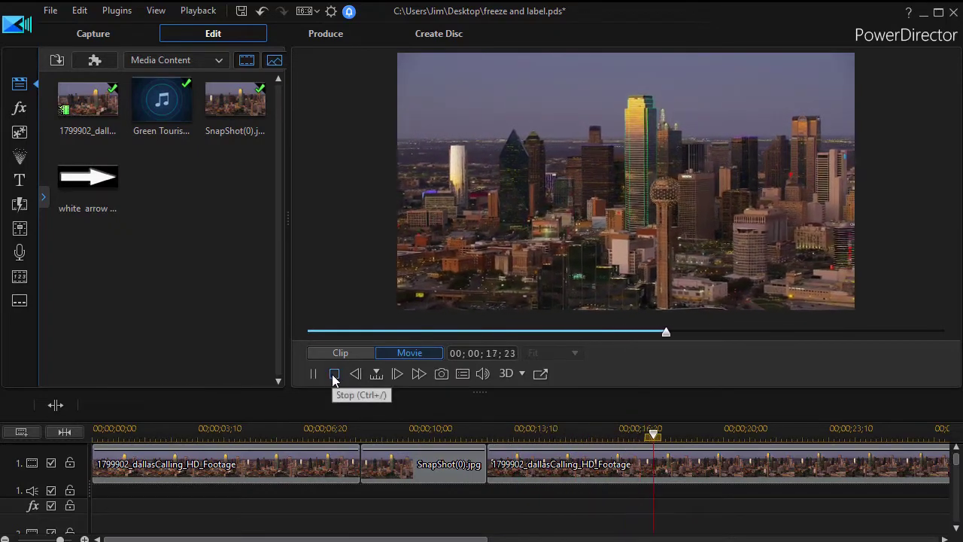
pyautogui.click(333, 373)
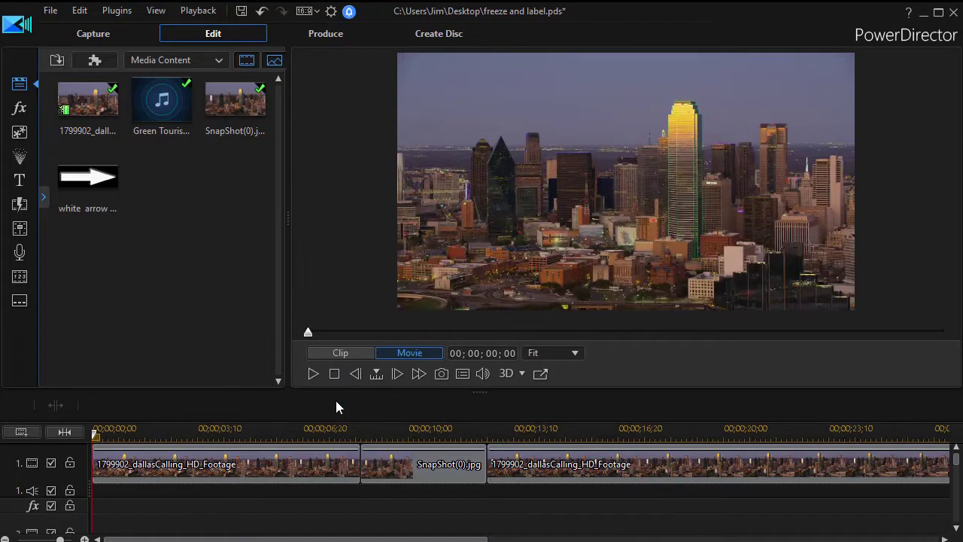
pyautogui.click(433, 466)
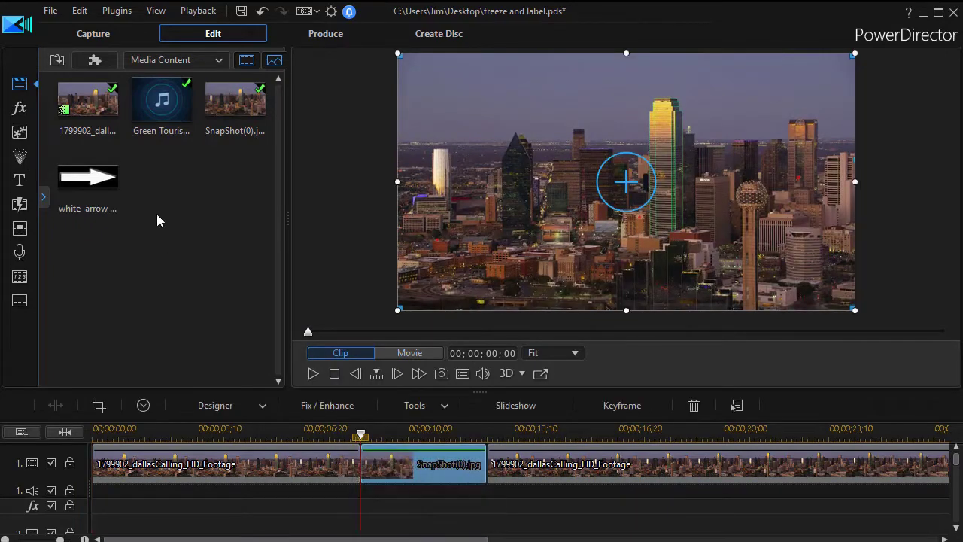
pyautogui.click(20, 182)
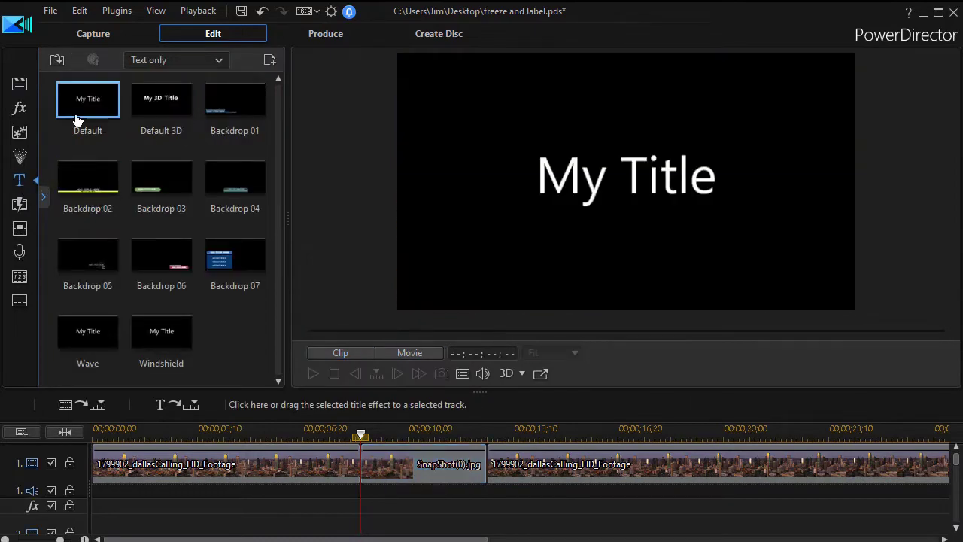
# Place the Default title on track 2, spanning 00;00;08;15 to 00;00;12;15.
pyautogui.moveTo(78, 121); pyautogui.dragTo(363, 507)
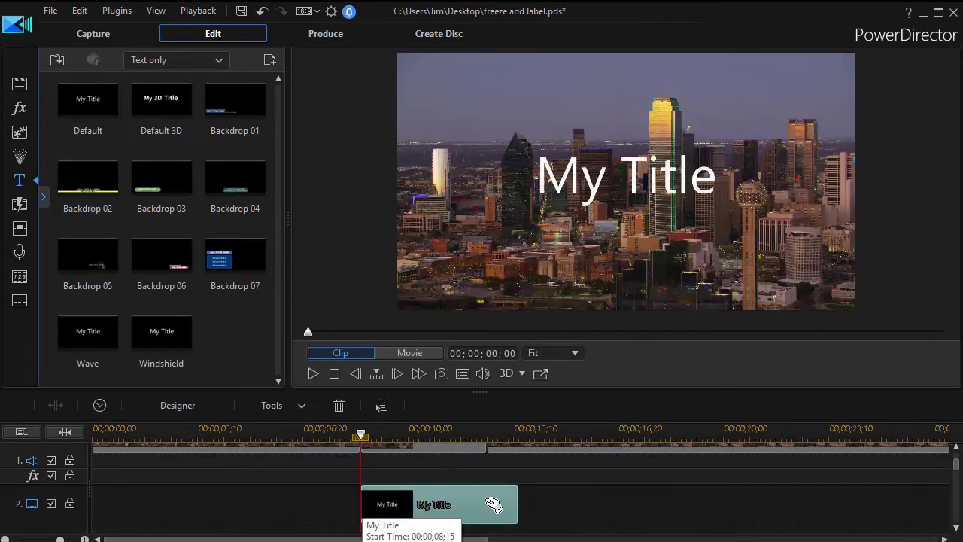
pyautogui.moveTo(515, 510); pyautogui.dragTo(486, 516)
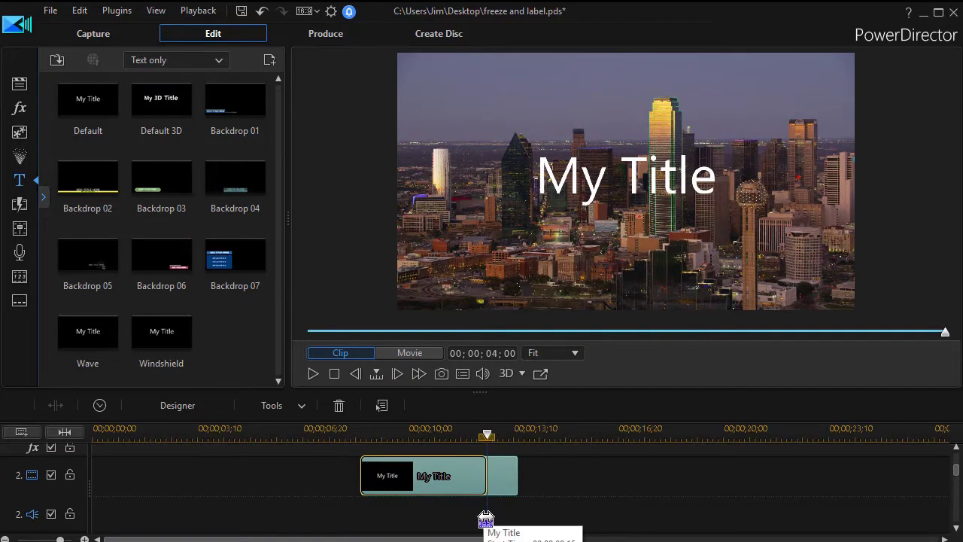
pyautogui.moveTo(955, 470)
pyautogui.mouseDown()
pyautogui.moveTo(956, 456)
pyautogui.moveTo(955, 474)
pyautogui.mouseUp()
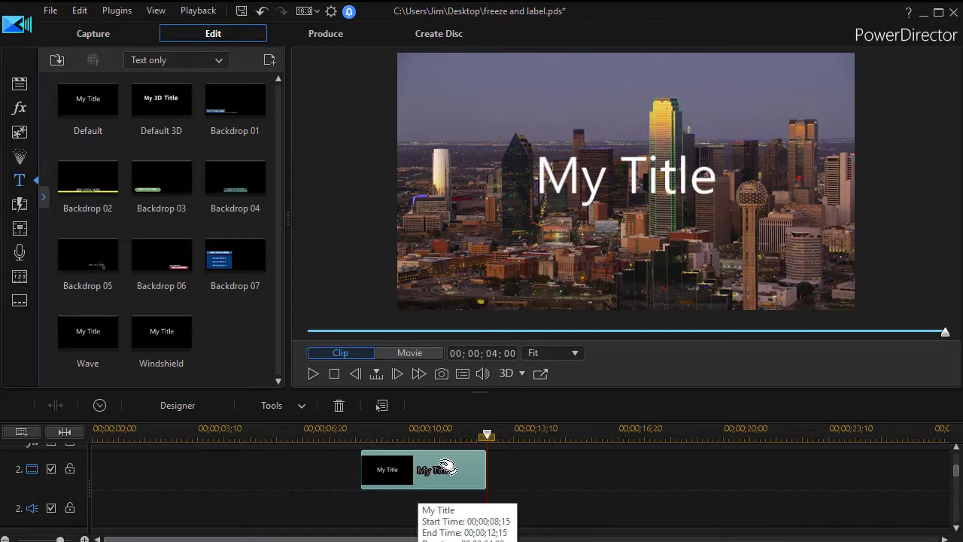
# Change the title text to 'Smith Building', make it smaller and move it upper-left.
pyautogui.doubleClick(573, 190)
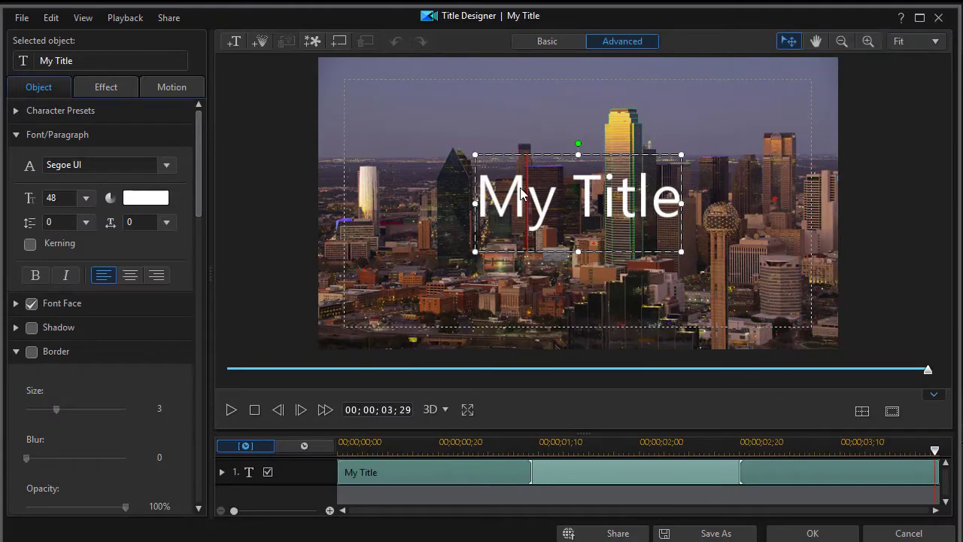
pyautogui.moveTo(479, 204); pyautogui.dragTo(682, 204)
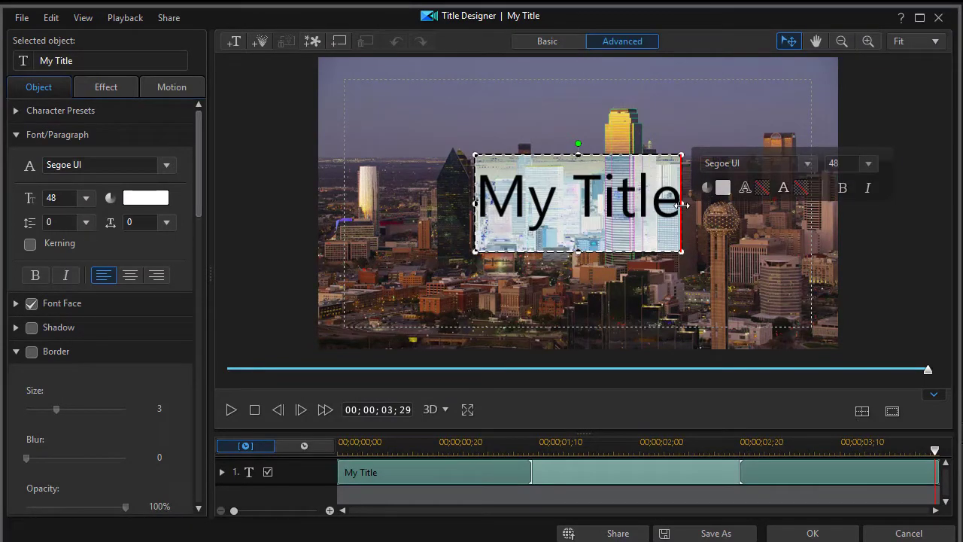
pyautogui.write('Sm')
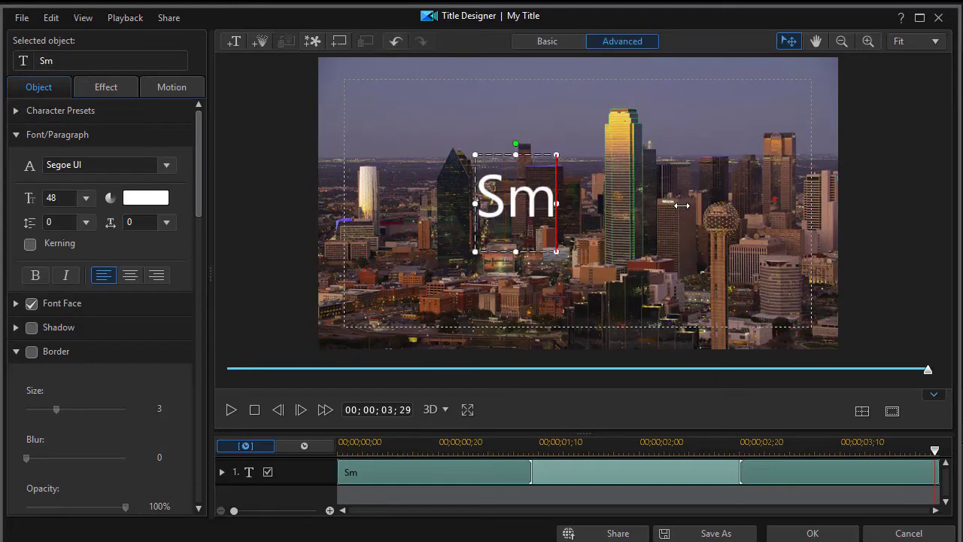
pyautogui.write('ith Buildint')
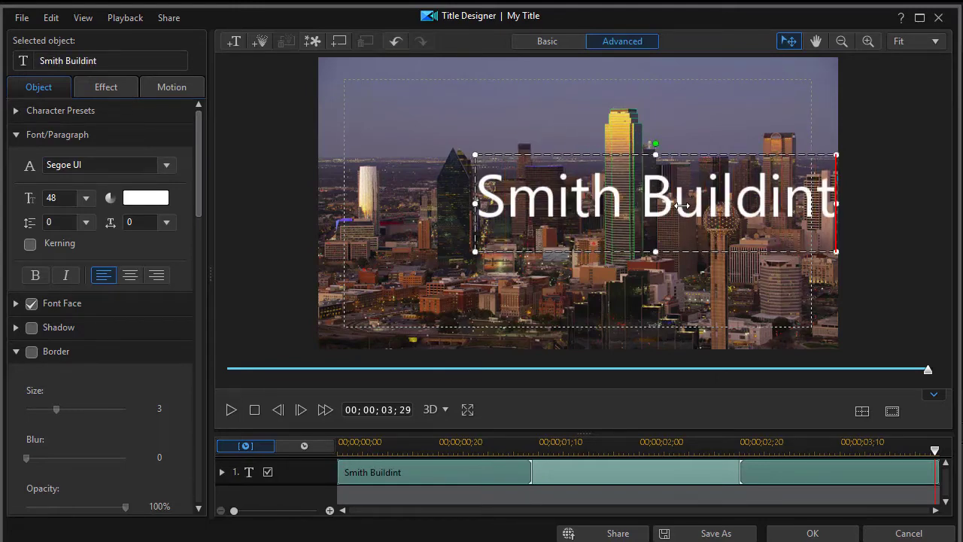
pyautogui.press('BackSpace')
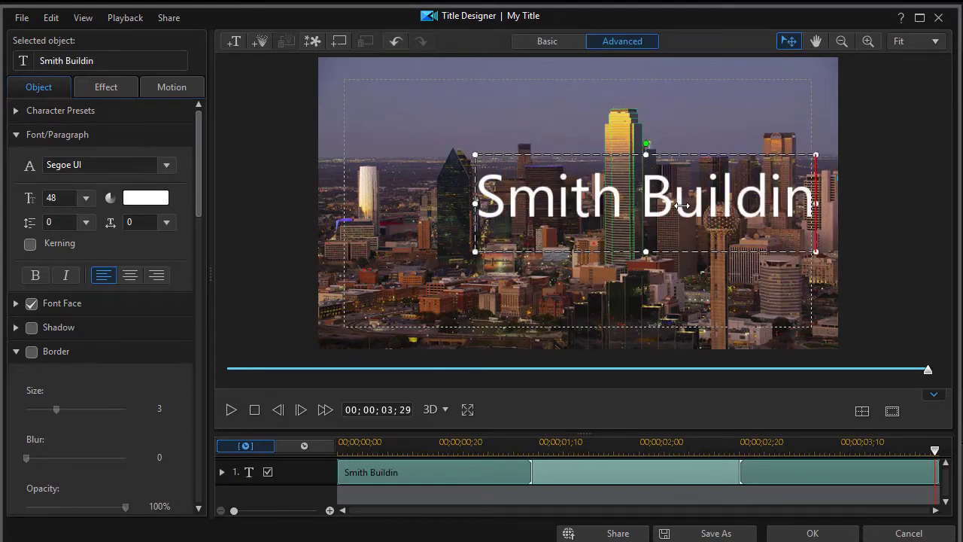
pyautogui.write('g')
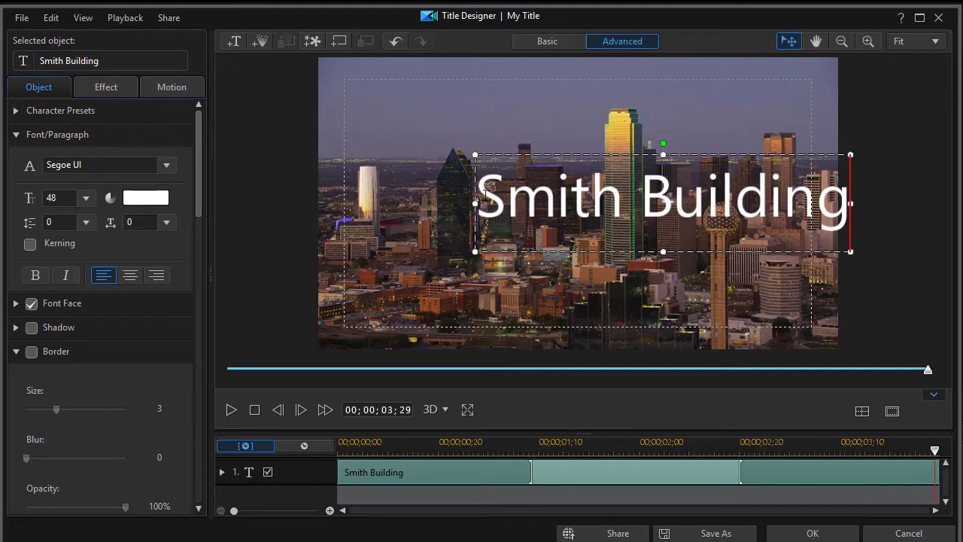
pyautogui.moveTo(849, 153); pyautogui.dragTo(653, 204)
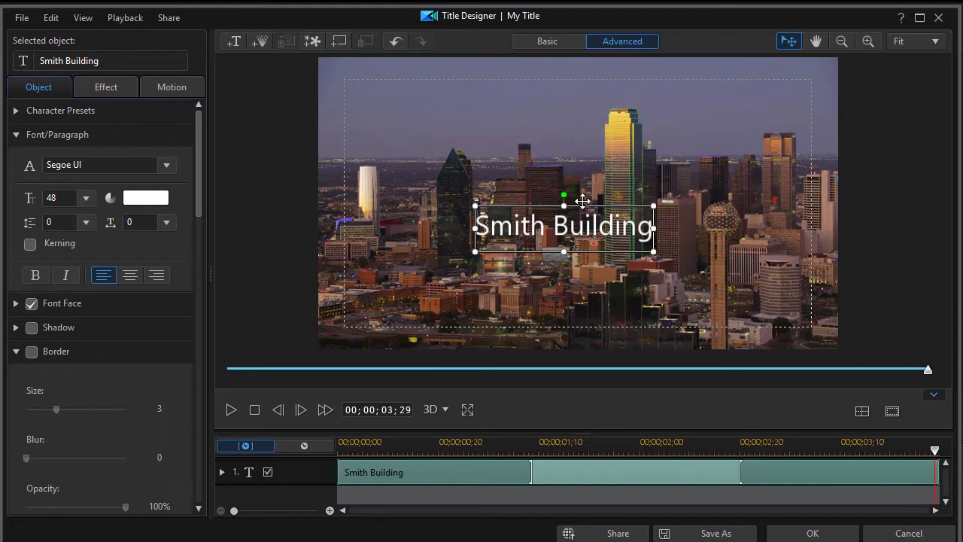
pyautogui.moveTo(582, 201); pyautogui.dragTo(493, 71)
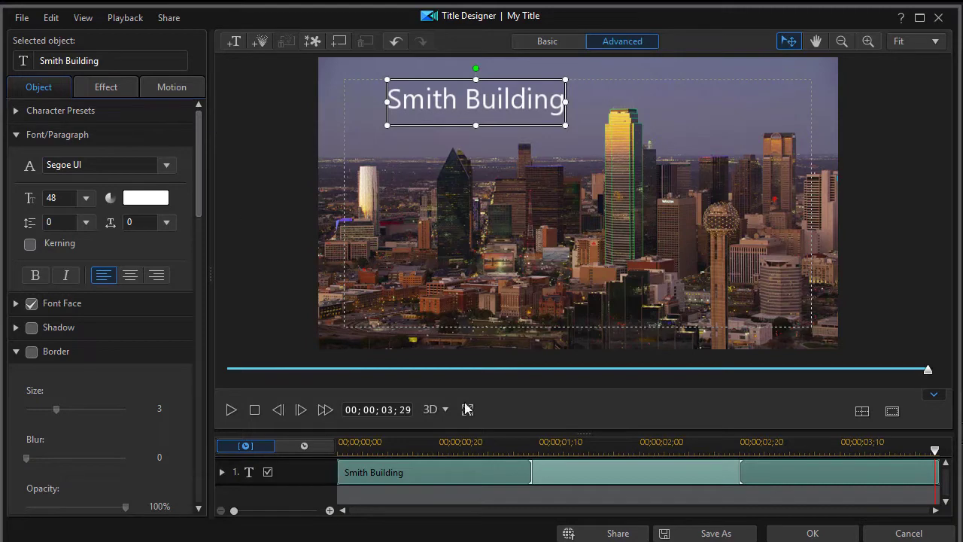
# Apply the title edits and show the project's imported media files.
pyautogui.click(814, 534)
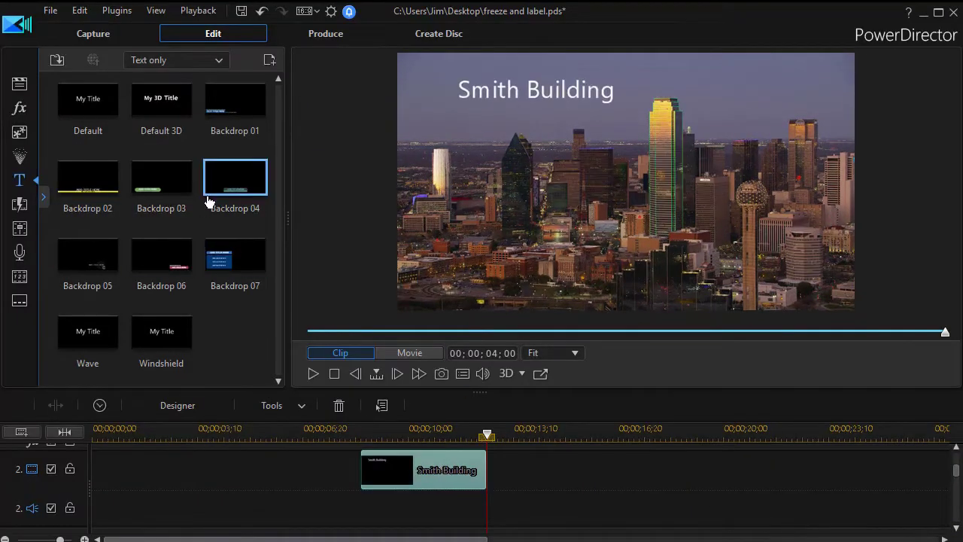
pyautogui.rightClick(60, 119)
pyautogui.click(6, 86)
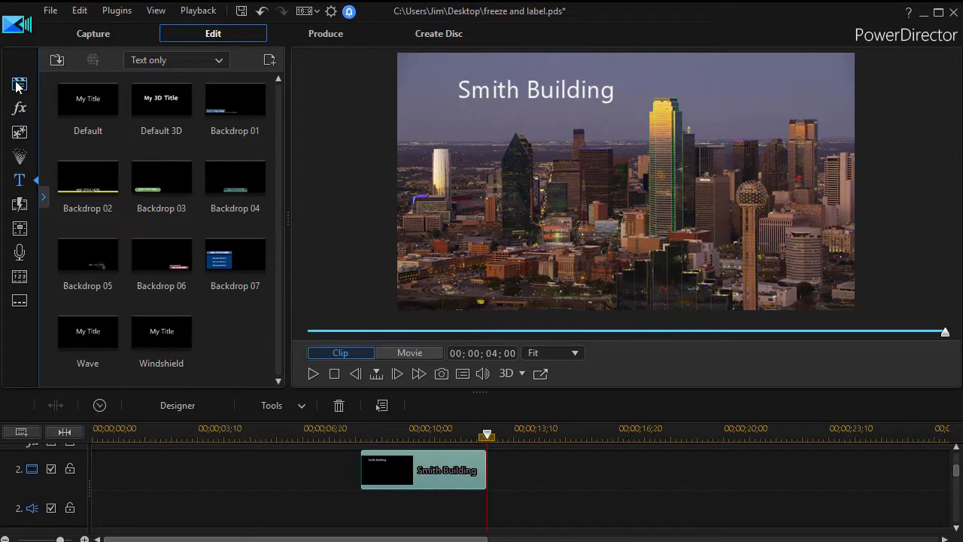
pyautogui.click(20, 87)
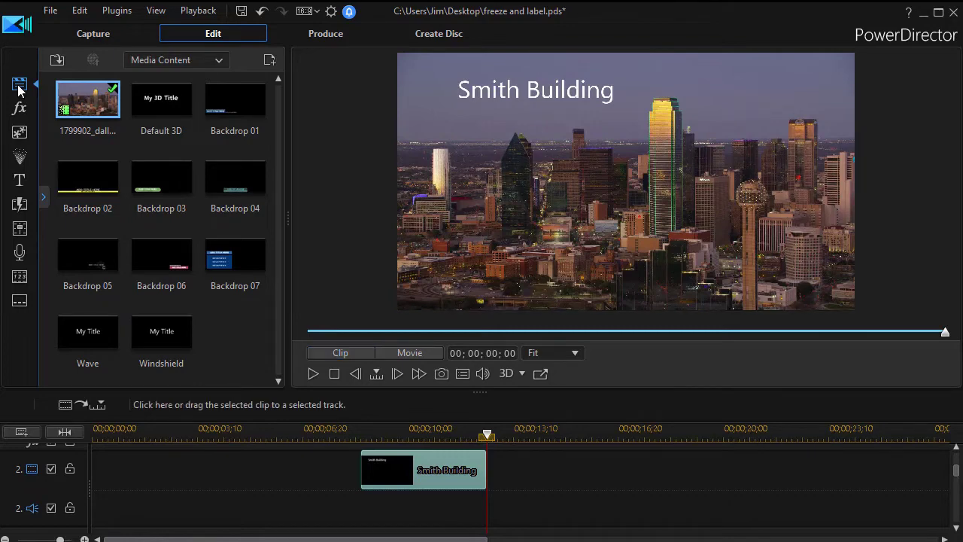
pyautogui.click(19, 87)
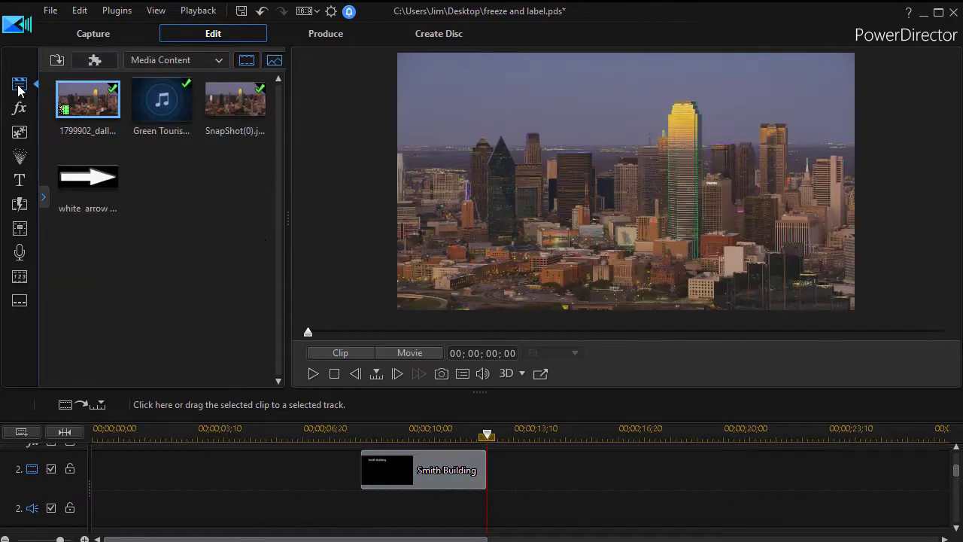
# Put white arrow 2.png on track 3, ending at 00;00;12;15, and shrink it.
pyautogui.click(92, 181)
pyautogui.moveTo(92, 182); pyautogui.dragTo(366, 512)
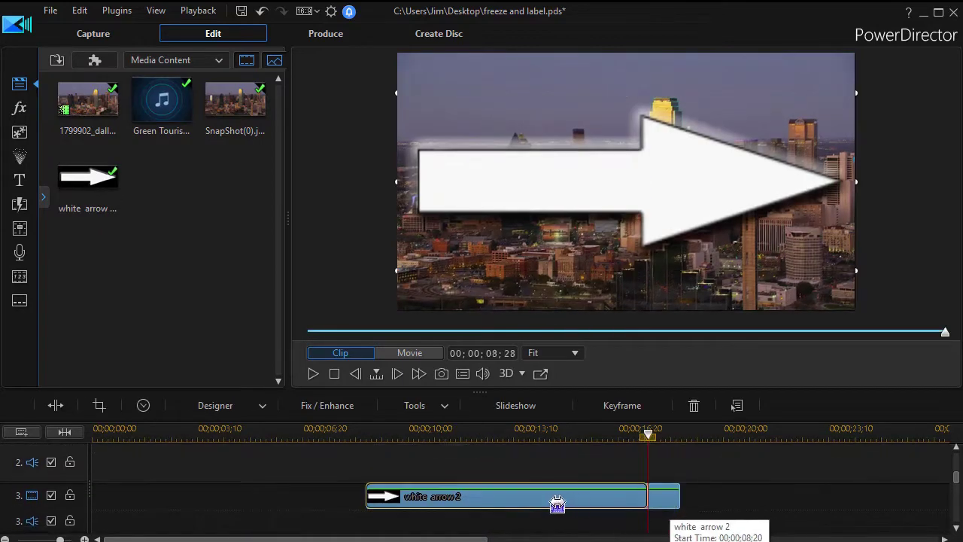
pyautogui.moveTo(557, 503); pyautogui.dragTo(547, 209)
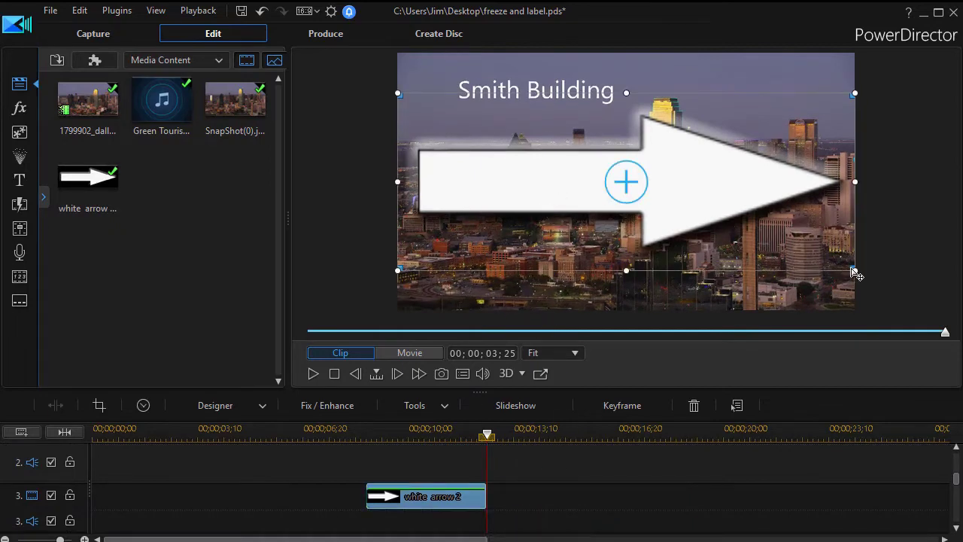
pyautogui.moveTo(855, 269); pyautogui.dragTo(507, 136)
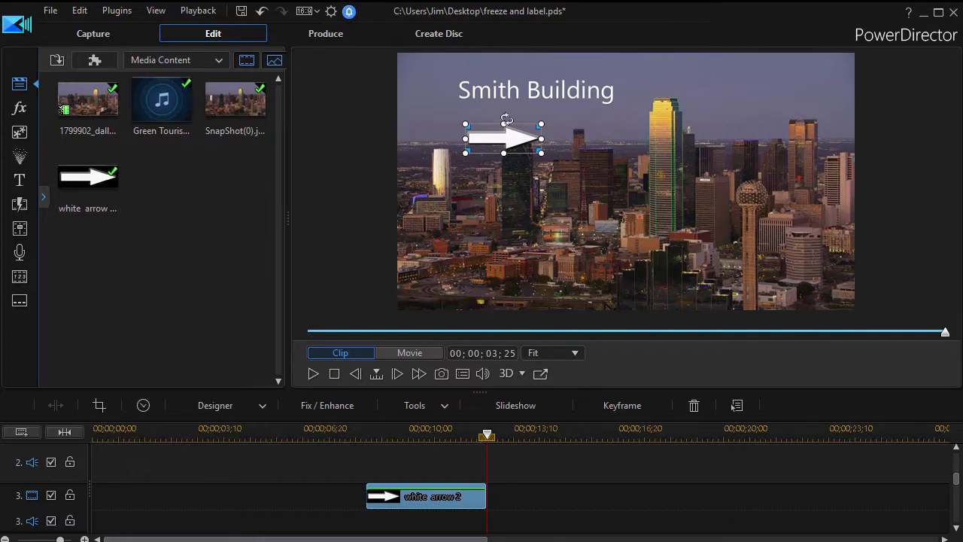
# Tilt the white arrow down-left and position it just under the Smith Building title.
pyautogui.moveTo(507, 122); pyautogui.dragTo(528, 242)
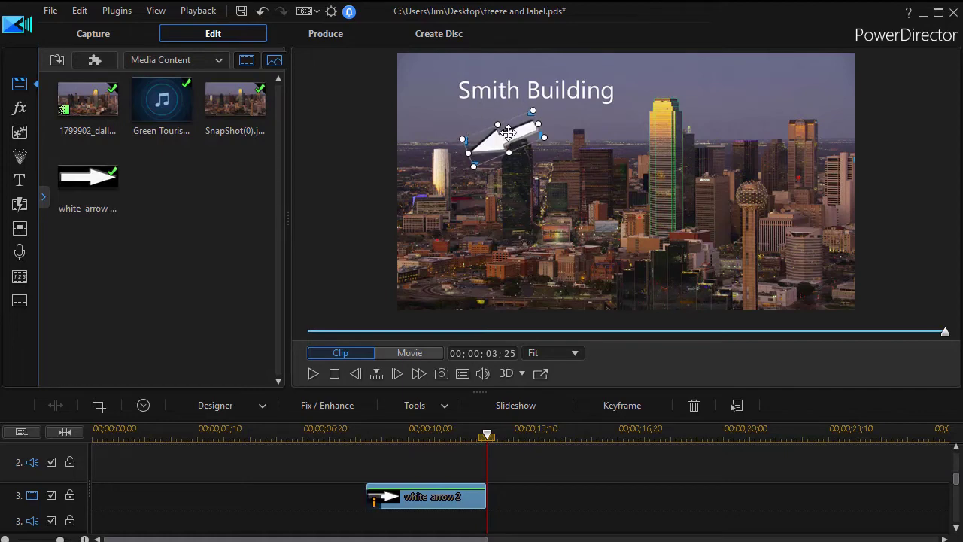
pyautogui.moveTo(507, 131)
pyautogui.mouseDown()
pyautogui.moveTo(495, 115)
pyautogui.moveTo(490, 128)
pyautogui.mouseUp()
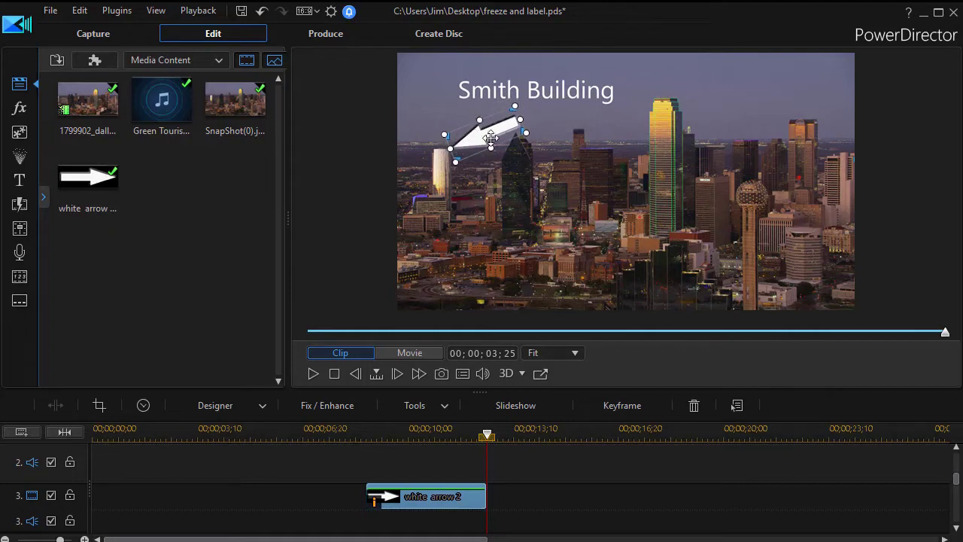
pyautogui.click(546, 159)
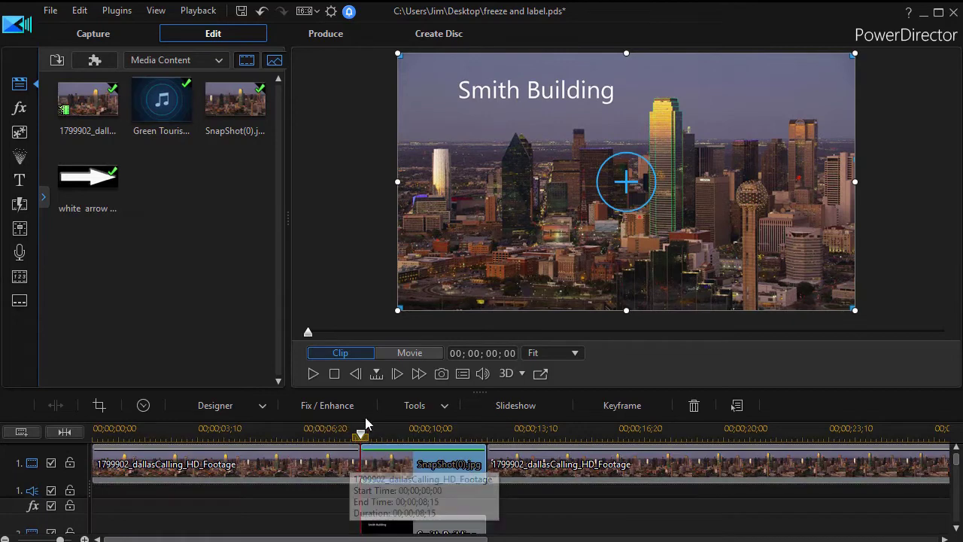
pyautogui.moveTo(362, 435); pyautogui.dragTo(331, 445)
pyautogui.click(336, 451)
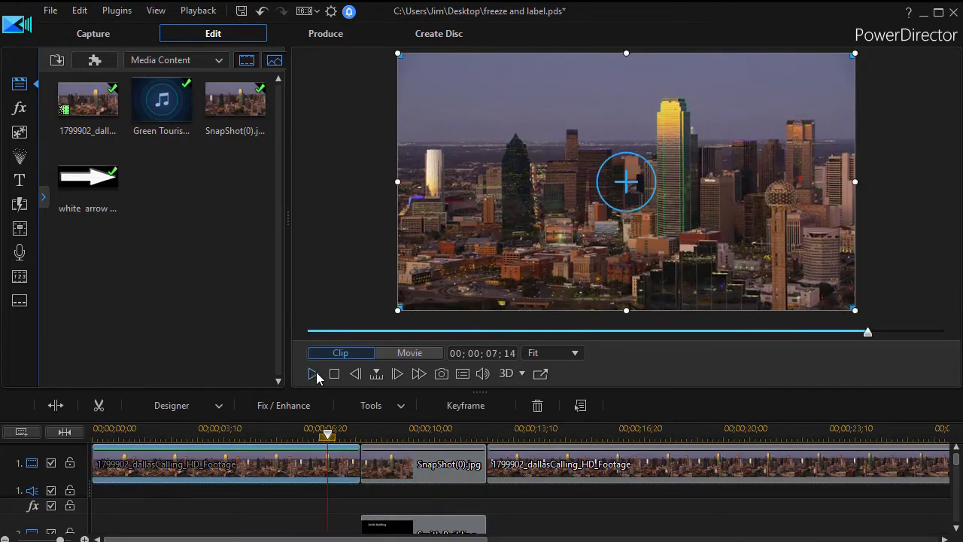
pyautogui.click(313, 373)
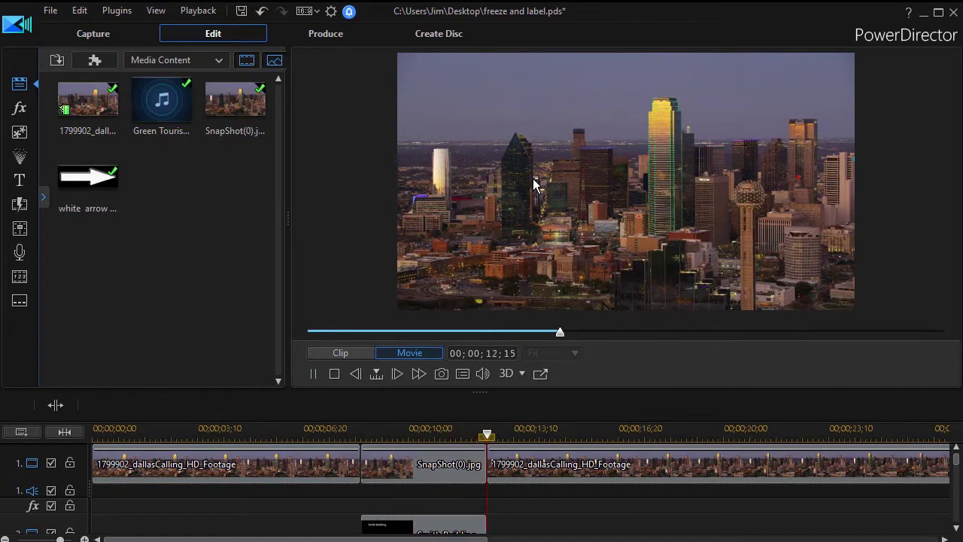
pyautogui.click(334, 374)
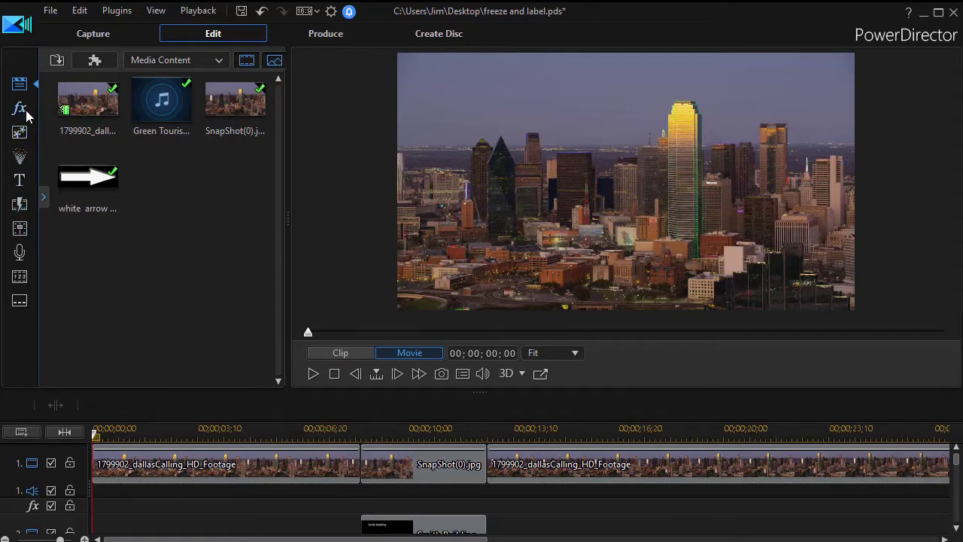
pyautogui.click(21, 133)
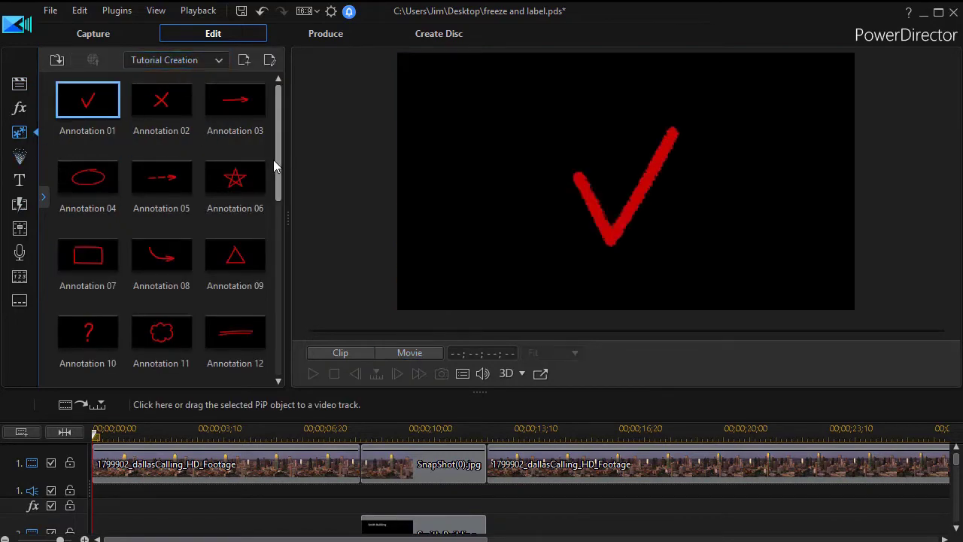
# Browse the Tutorial Creation arrow objects and select the Smith Building title clip.
pyautogui.scroll(-1, 276, 167)
pyautogui.scroll(-5, 272, 371)
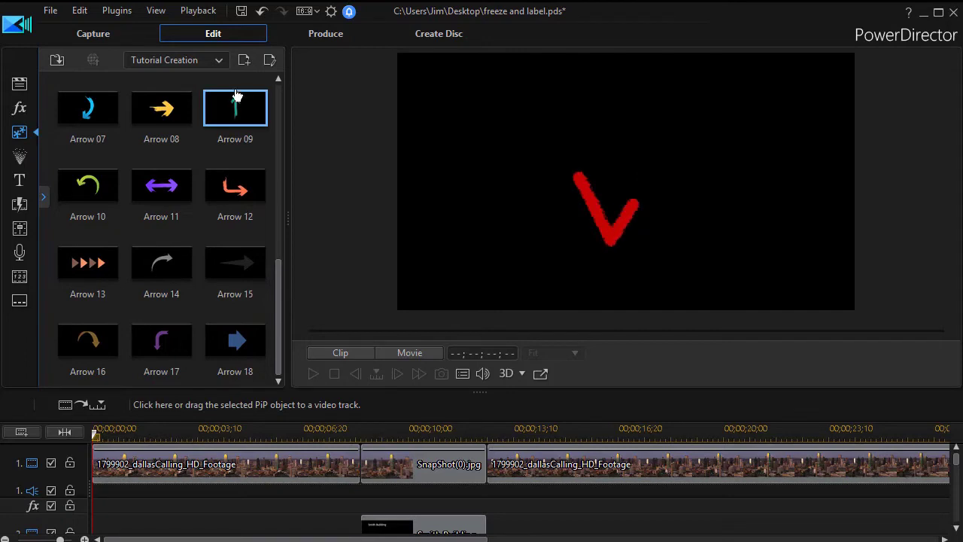
pyautogui.moveTo(275, 297)
pyautogui.mouseDown()
pyautogui.moveTo(253, 119)
pyautogui.moveTo(260, 83)
pyautogui.mouseUp()
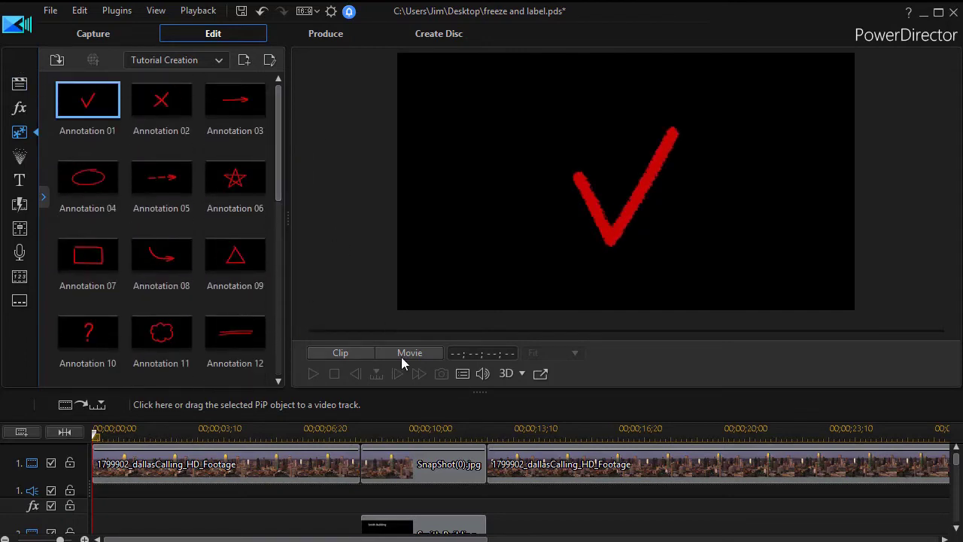
pyautogui.click(419, 526)
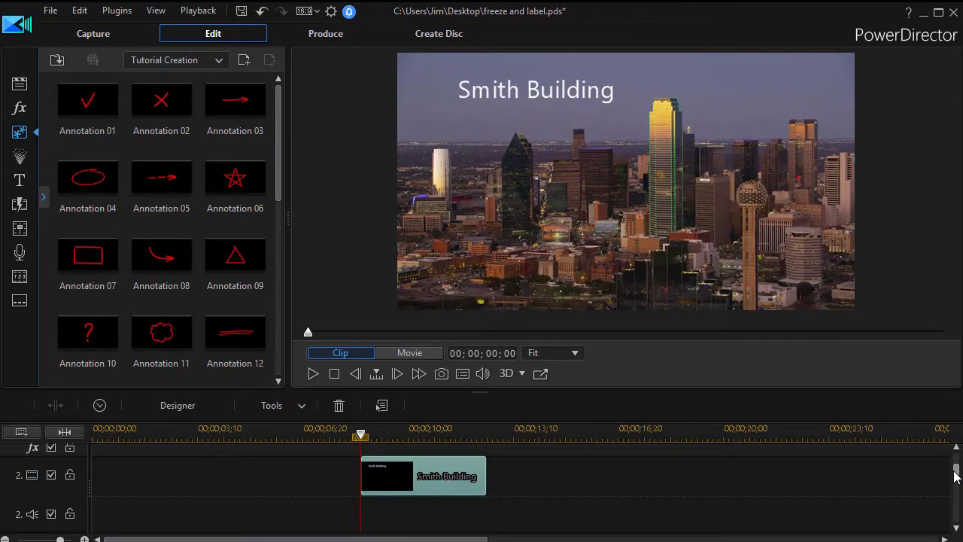
pyautogui.moveTo(956, 475); pyautogui.dragTo(959, 485)
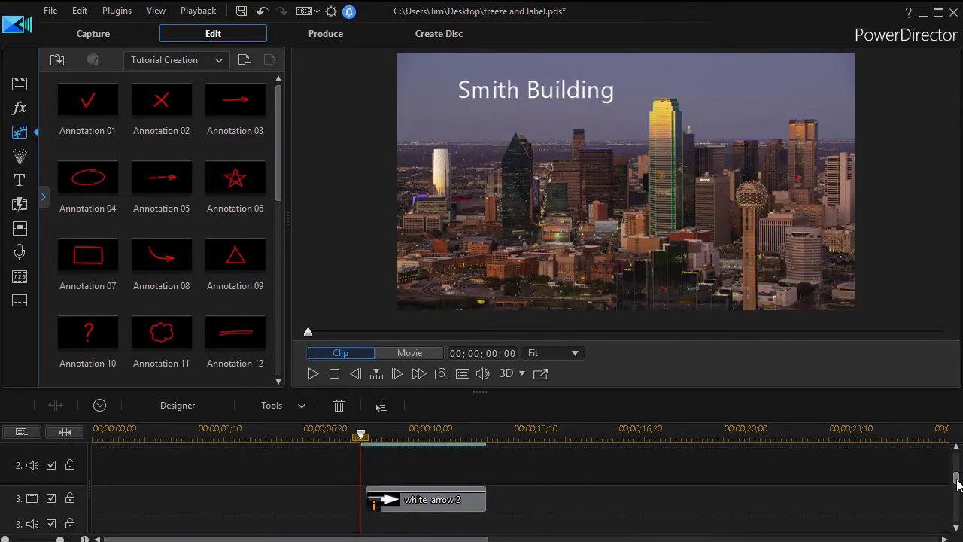
# Add a starting Position keyframe with the arrow beside the Smith Building title.
pyautogui.click(402, 501)
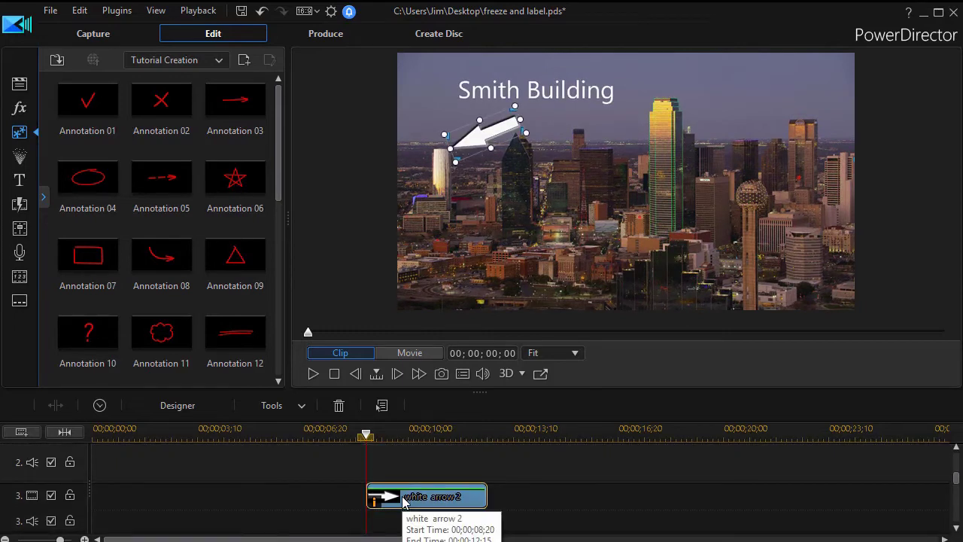
pyautogui.doubleClick(402, 500)
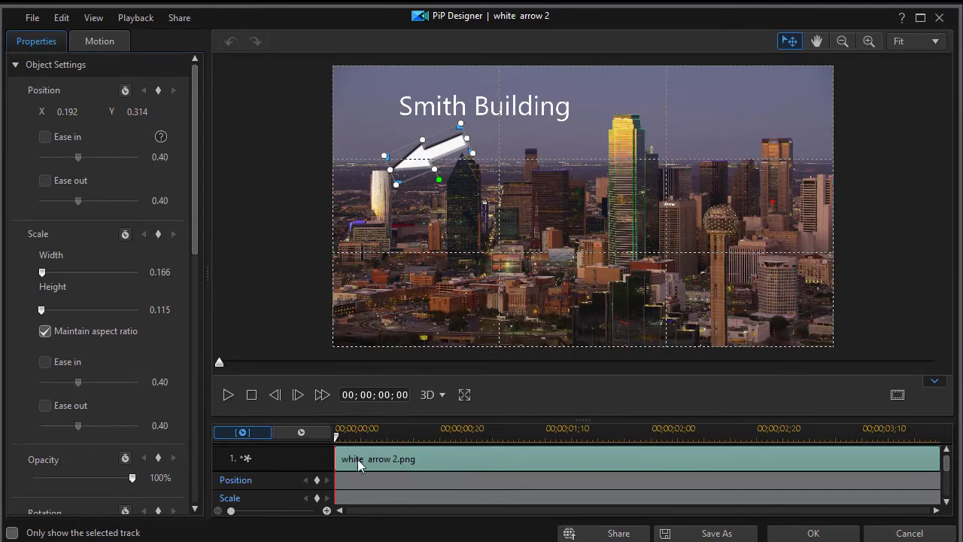
pyautogui.click(317, 481)
pyautogui.moveTo(405, 155); pyautogui.dragTo(471, 140)
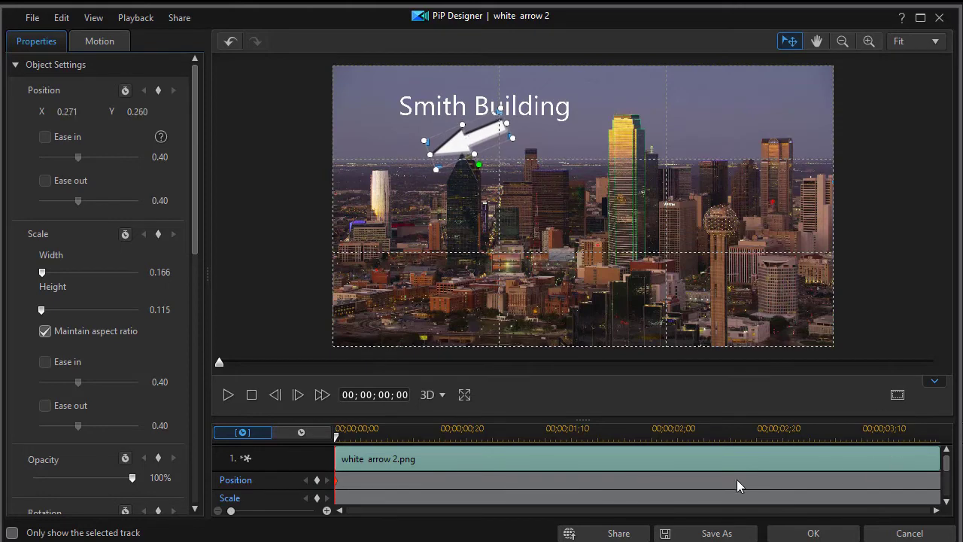
# Add a 1-second Position keyframe with the arrow down-left at the tower, and apply.
pyautogui.click(450, 435)
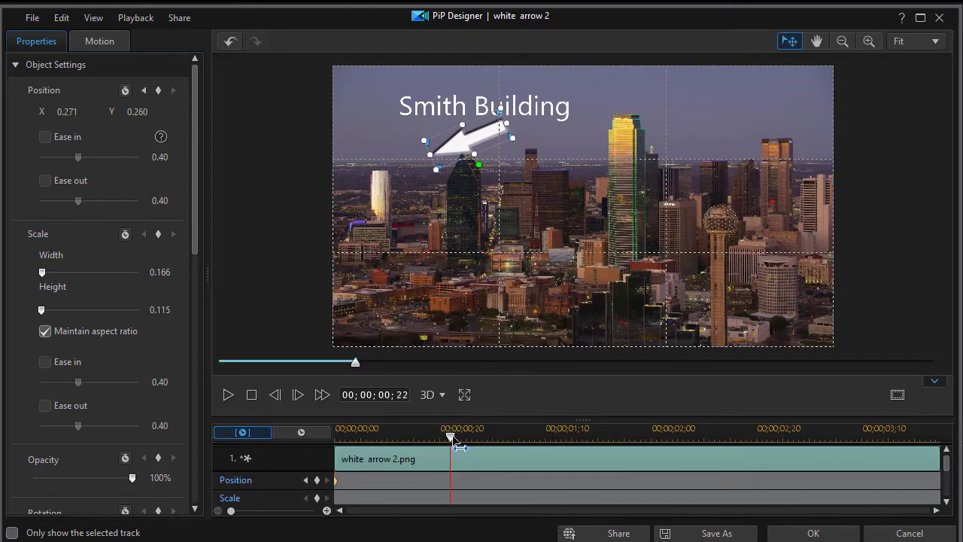
pyautogui.moveTo(450, 440); pyautogui.dragTo(489, 447)
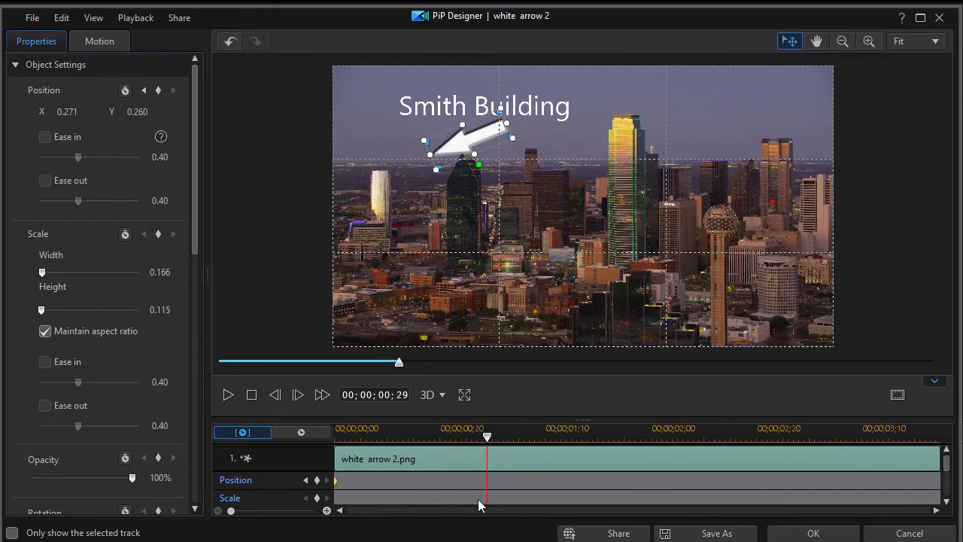
pyautogui.click(317, 480)
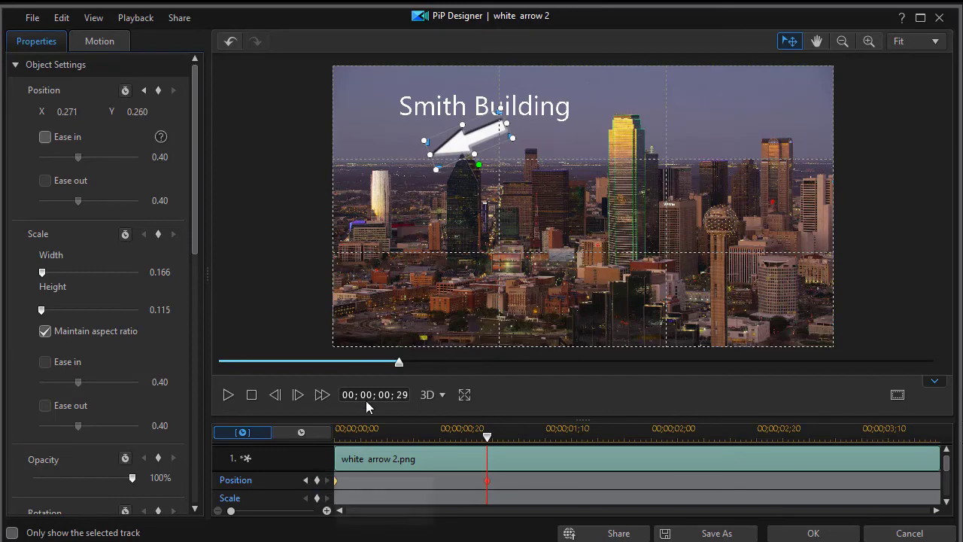
pyautogui.moveTo(465, 142); pyautogui.dragTo(425, 157)
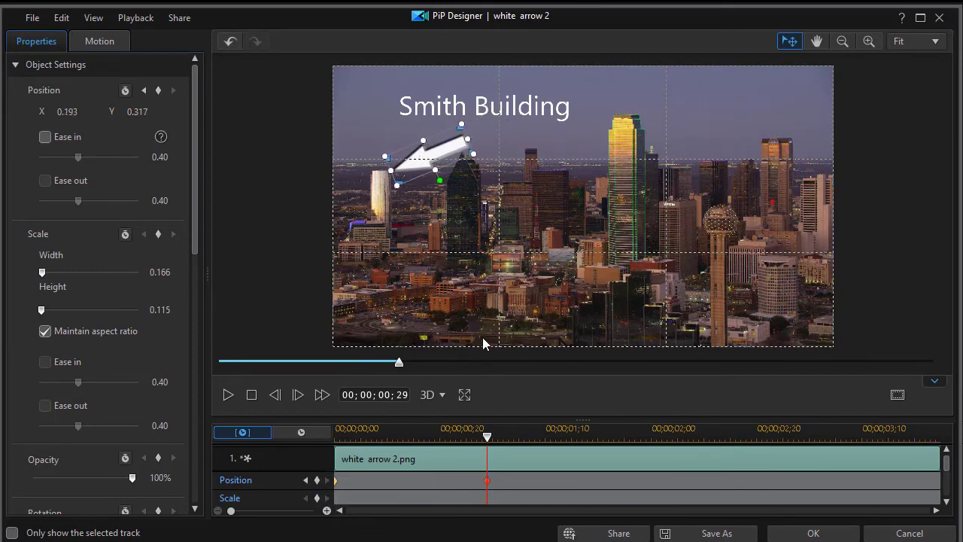
pyautogui.click(827, 535)
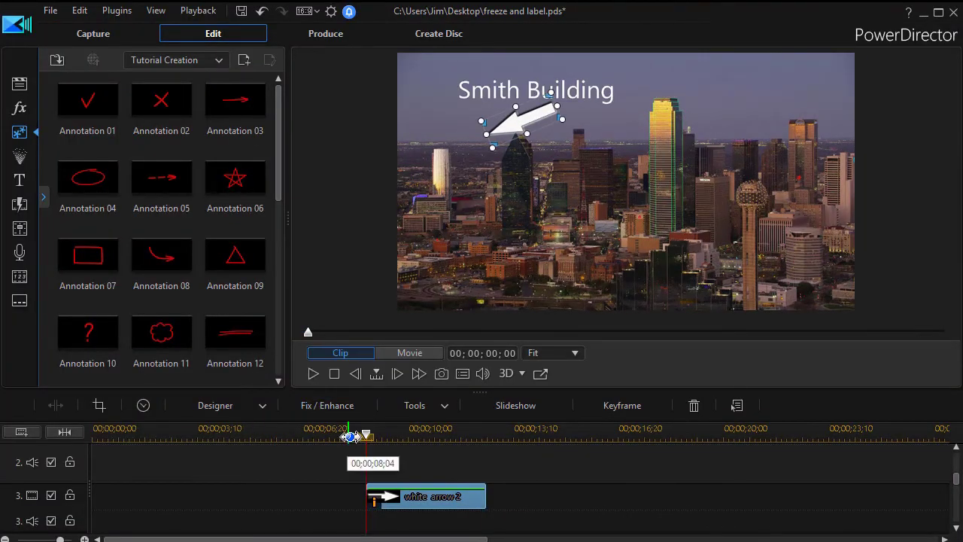
pyautogui.click(313, 373)
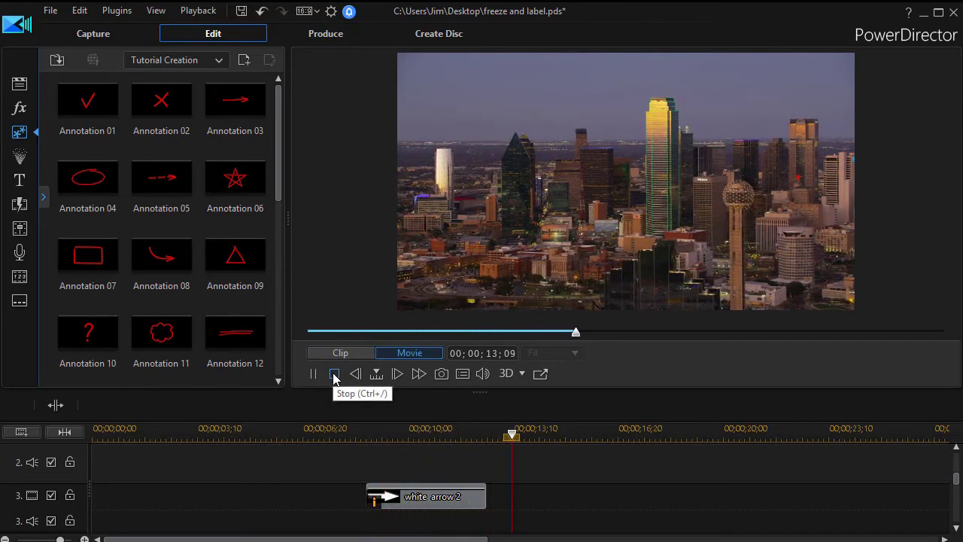
pyautogui.click(335, 376)
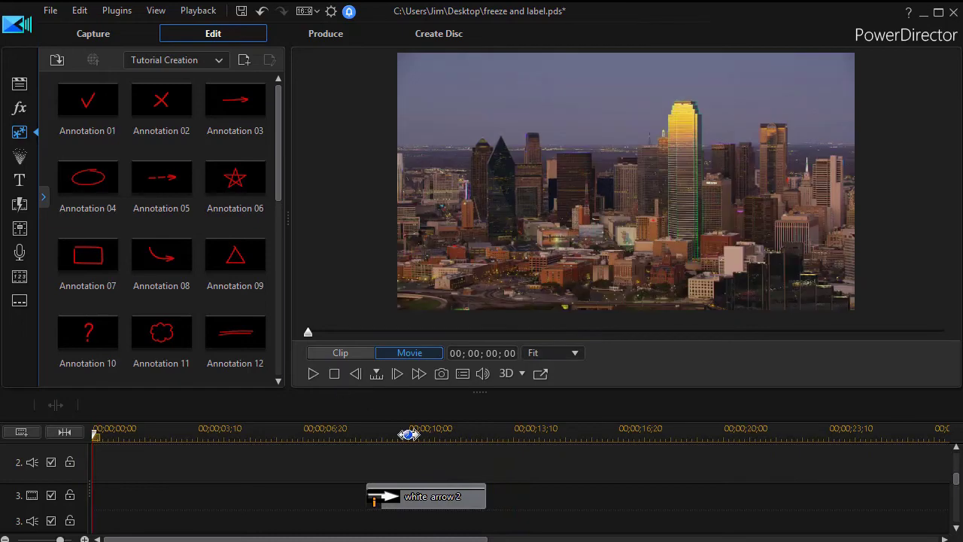